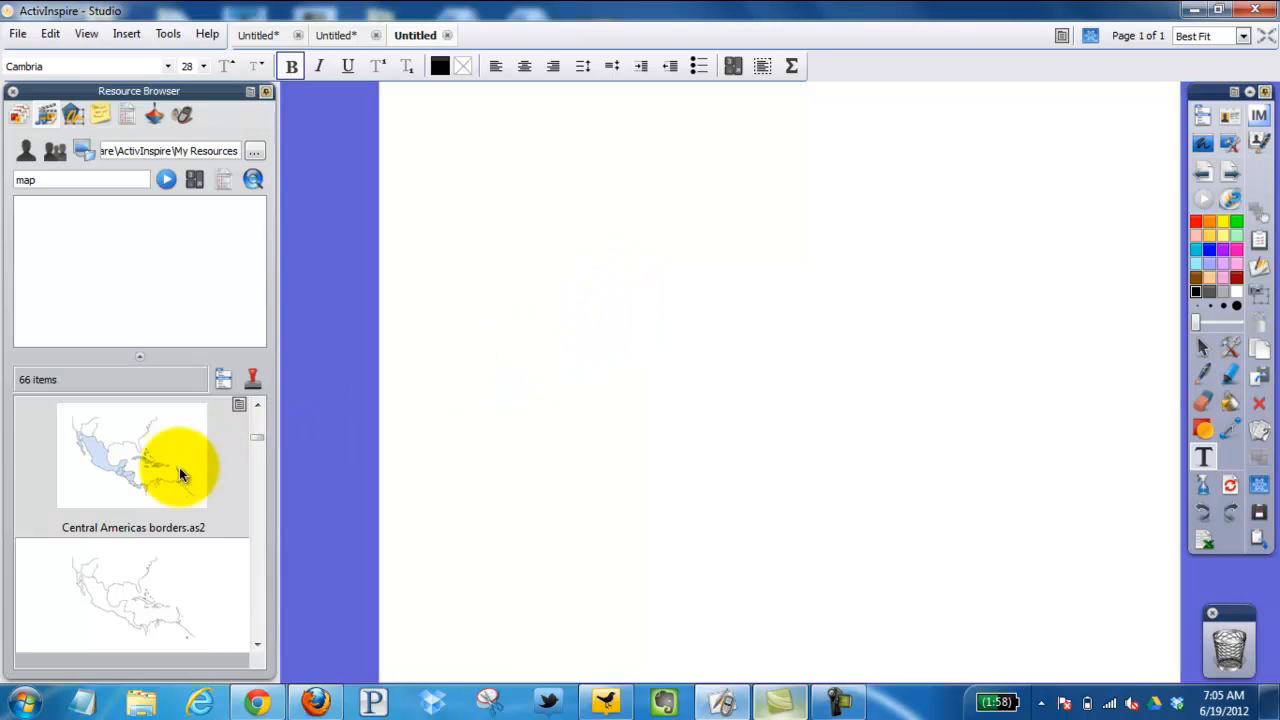
Place the "Central Americas borders" map on the upper part of the page and lock it in position.
left_click_drag(146, 482, 716, 200)
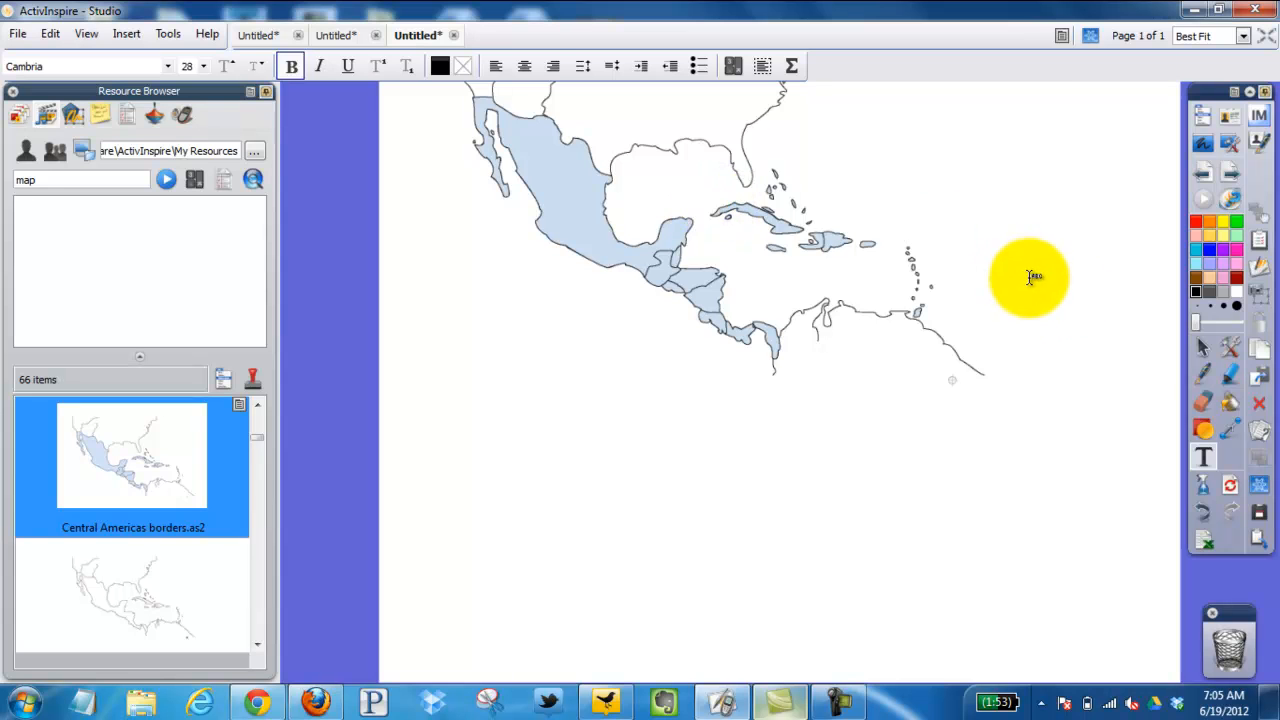
left_click(1200, 349)
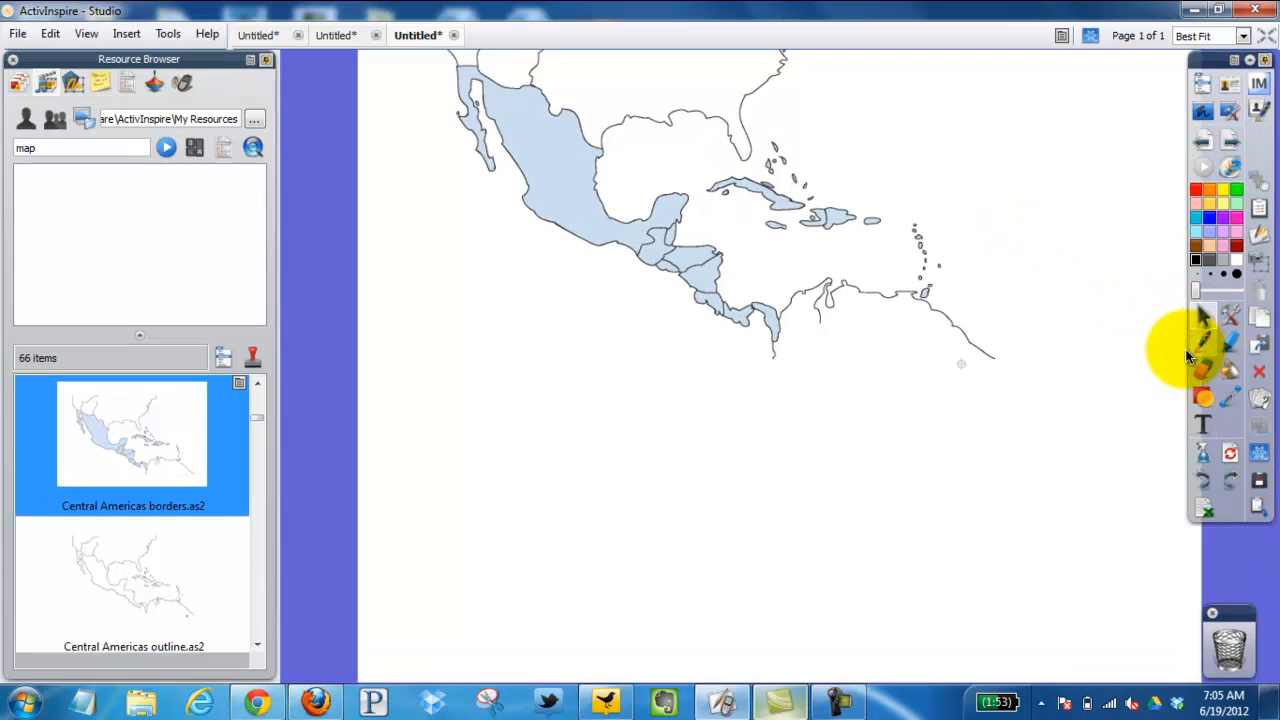
right_click(562, 200)
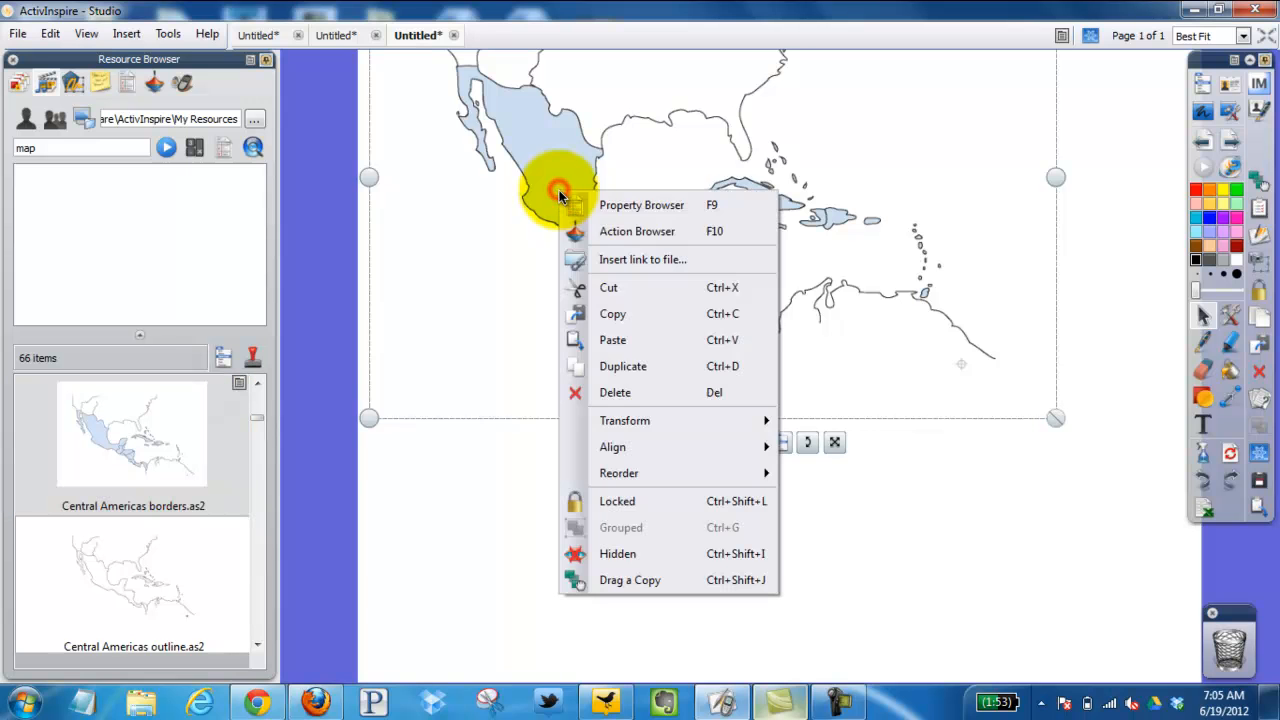
left_click(644, 501)
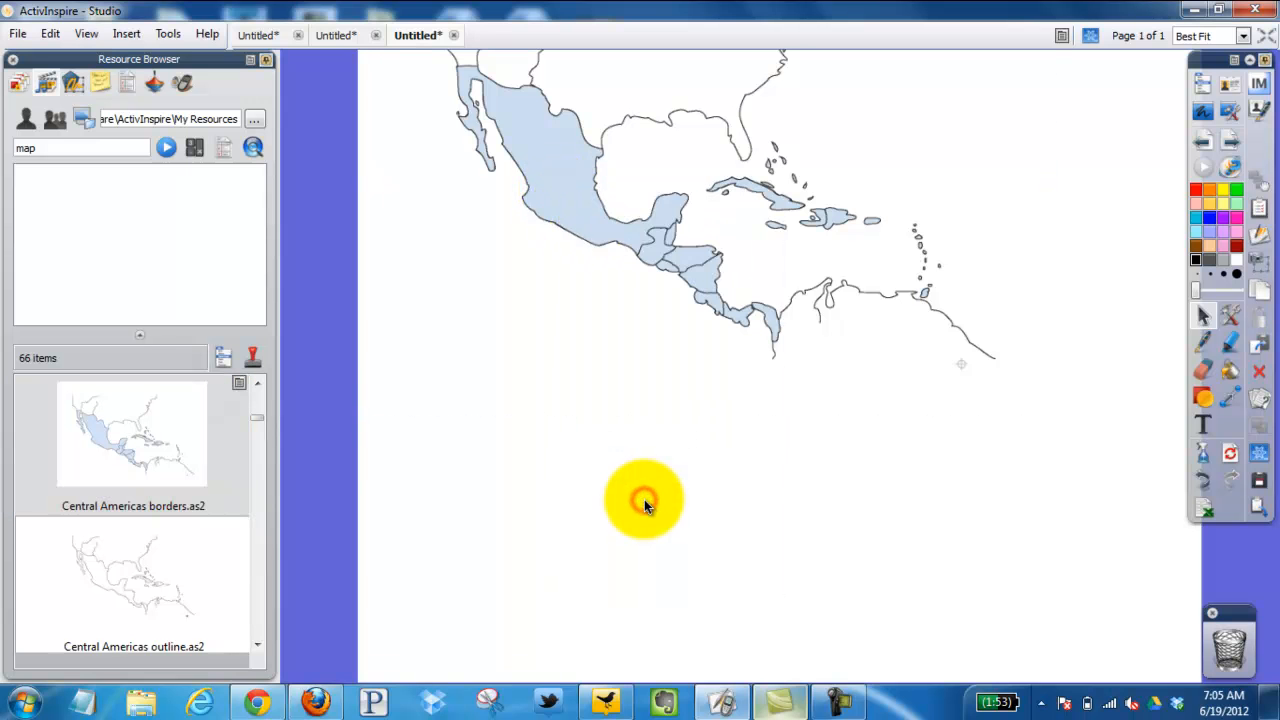
left_click_drag(580, 143, 598, 187)
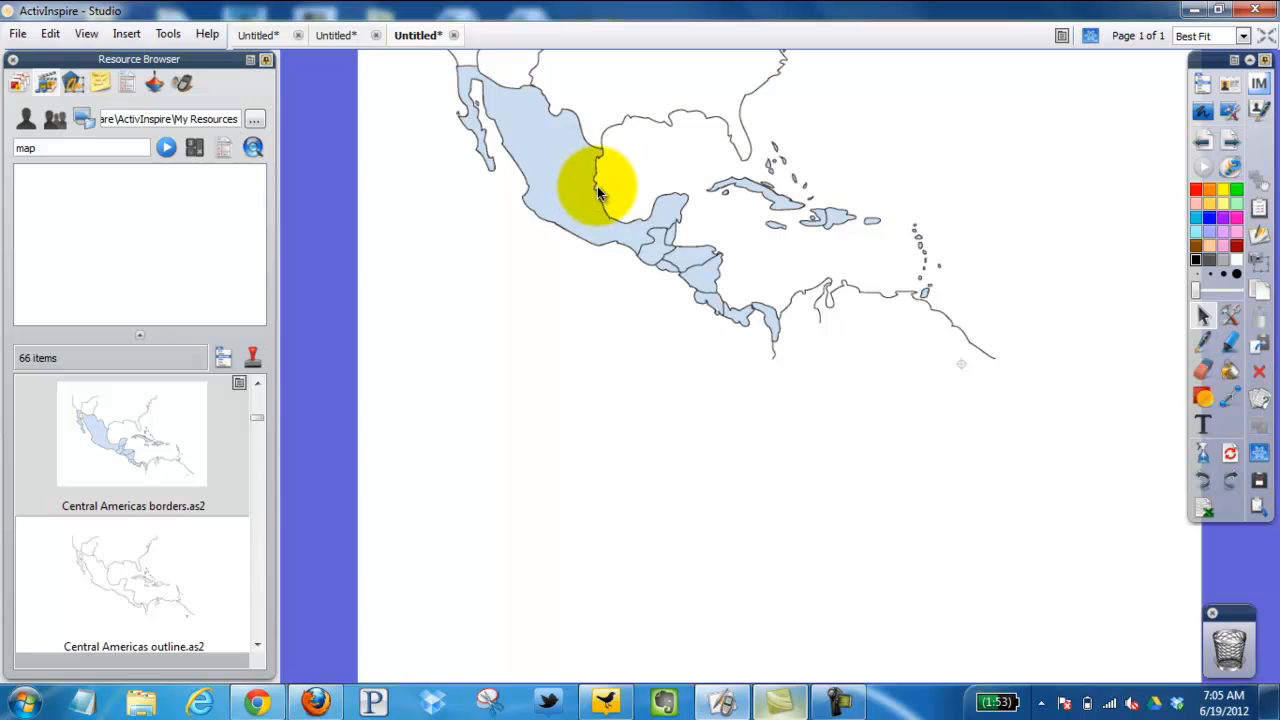
Draw a large red circle with a blue outline in the lower right area of the page, below the map.
left_click(1204, 397)
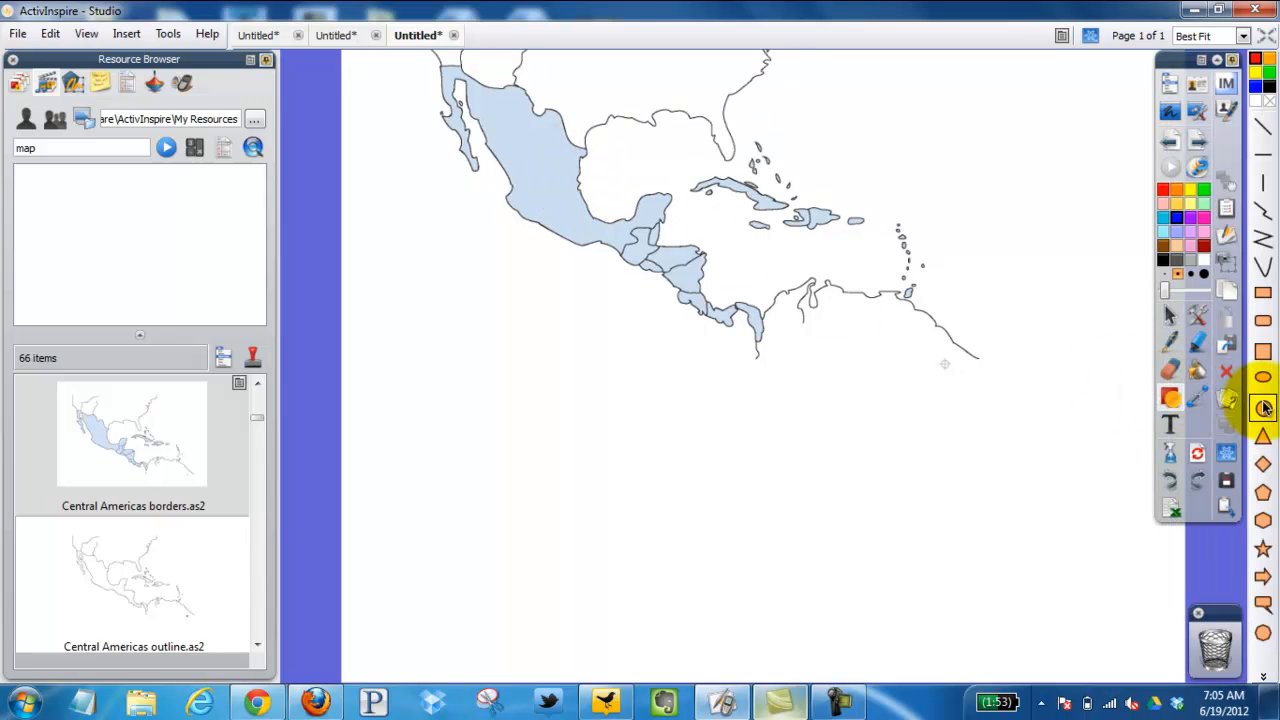
left_click_drag(893, 434, 1142, 592)
Add three separate text labels below the map reading "Mexico", "El Salvador" and "Panama".
left_click(1170, 424)
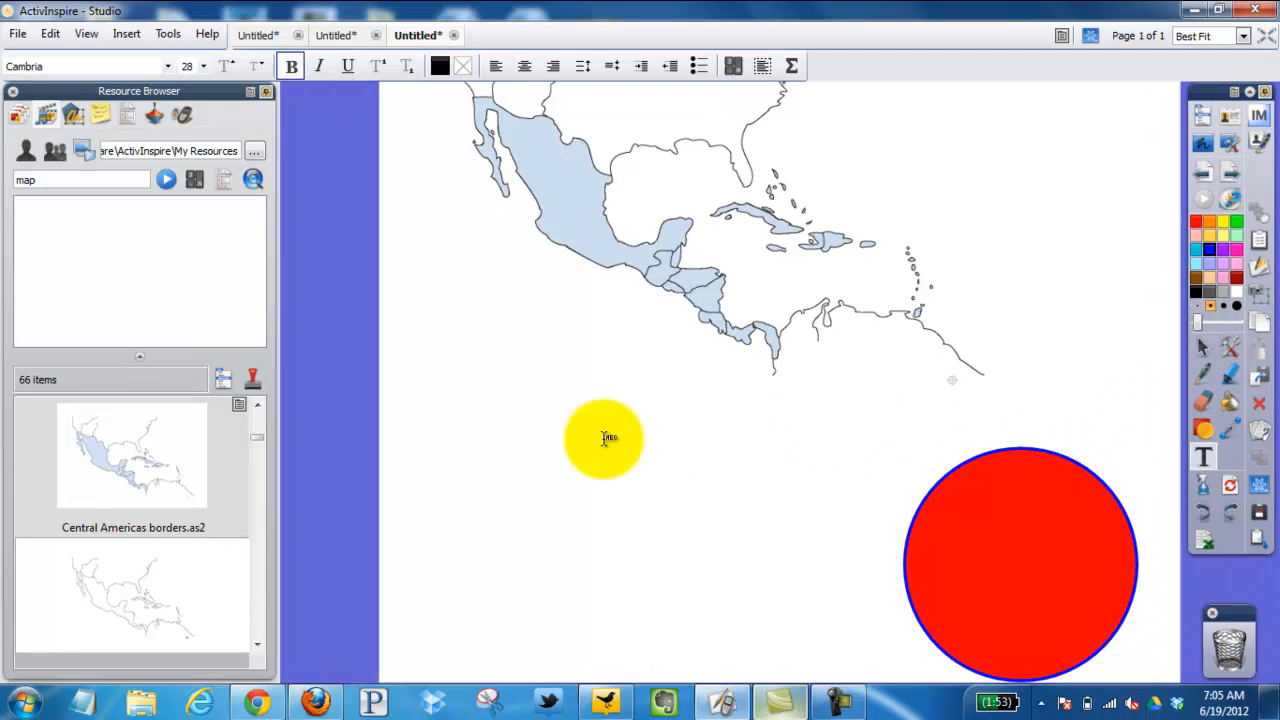
left_click(431, 460)
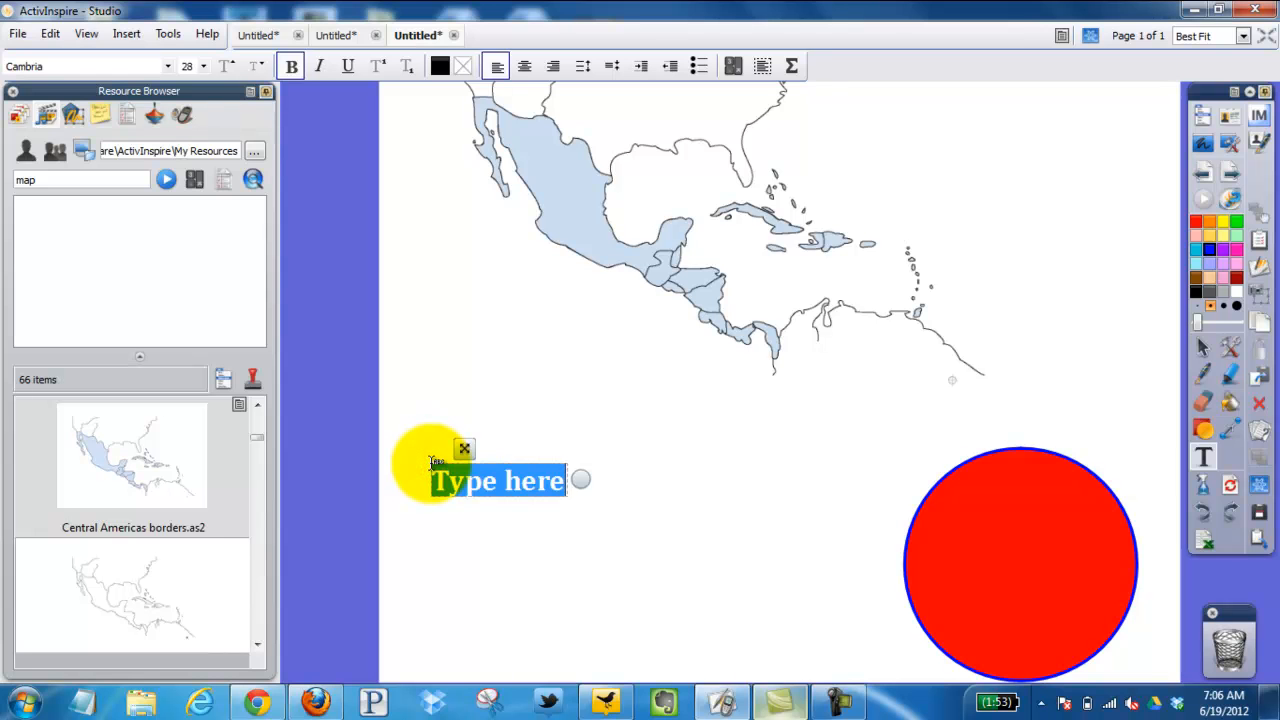
type("Mexico")
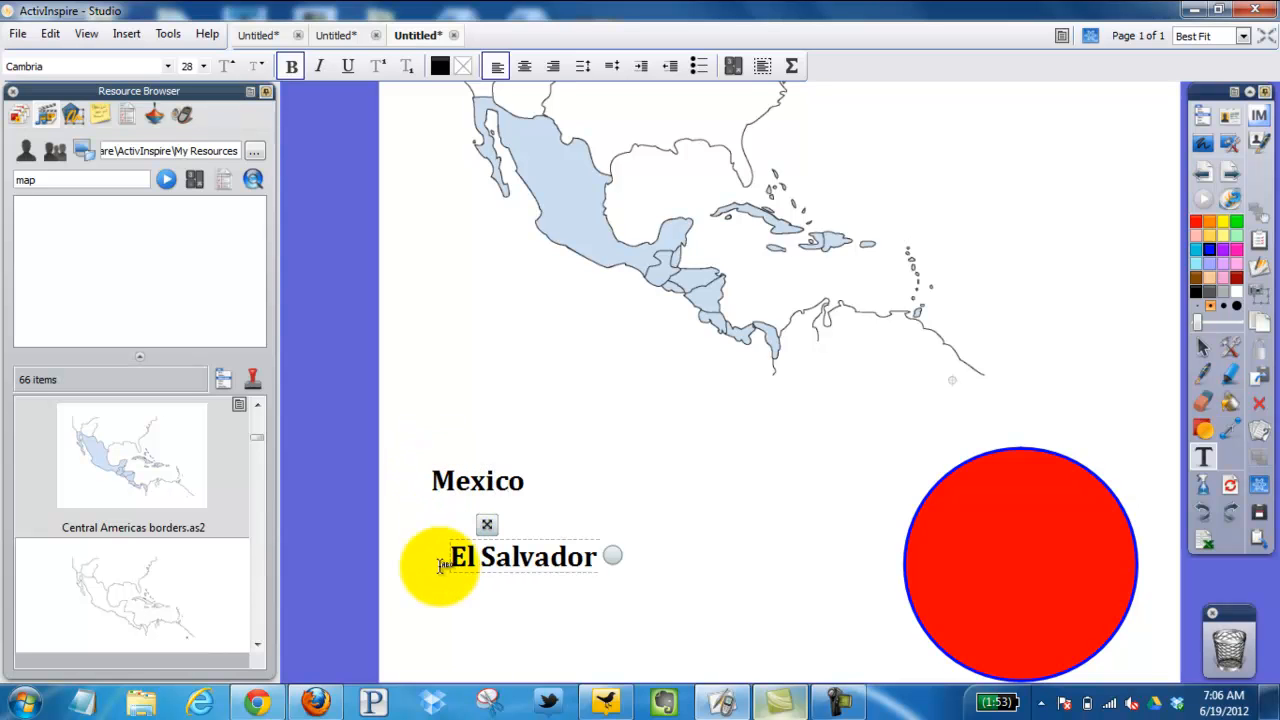
left_click(459, 630)
type("Panama")
Reorder the Mexico label with Send Backward so it sits behind the red circle, and move it clear of the circle.
left_click(1210, 345)
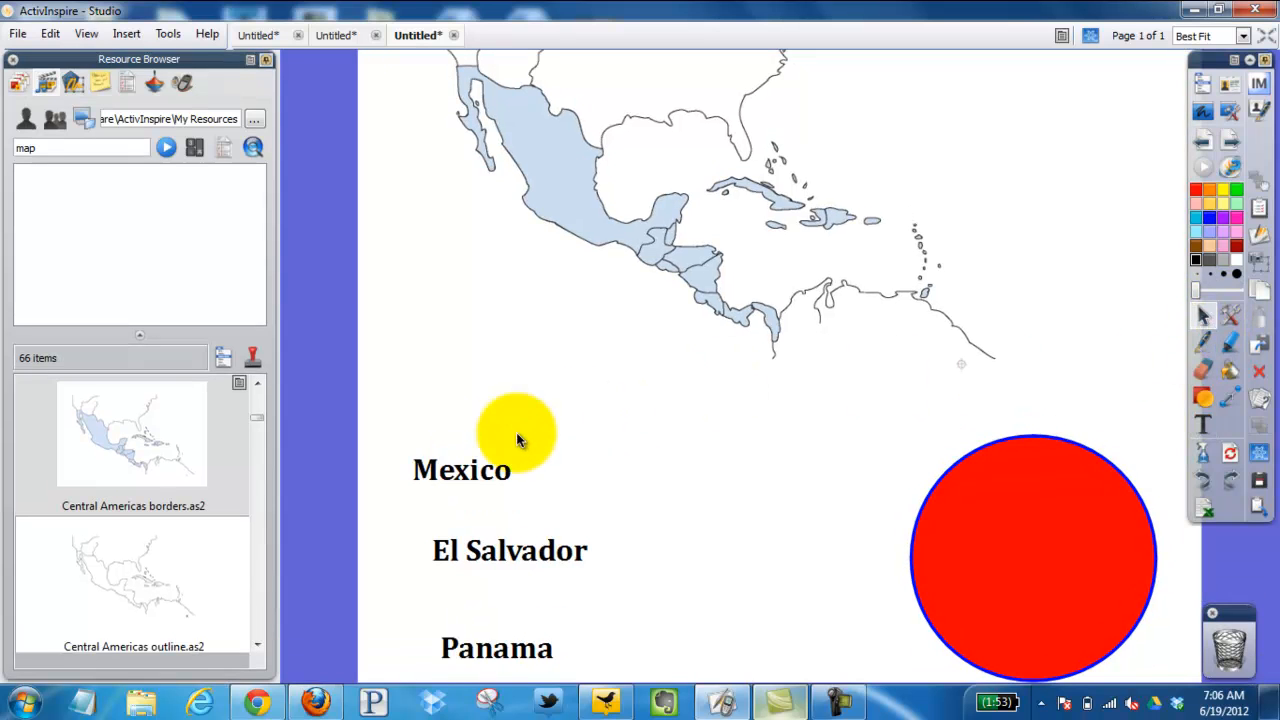
left_click_drag(455, 480, 996, 553)
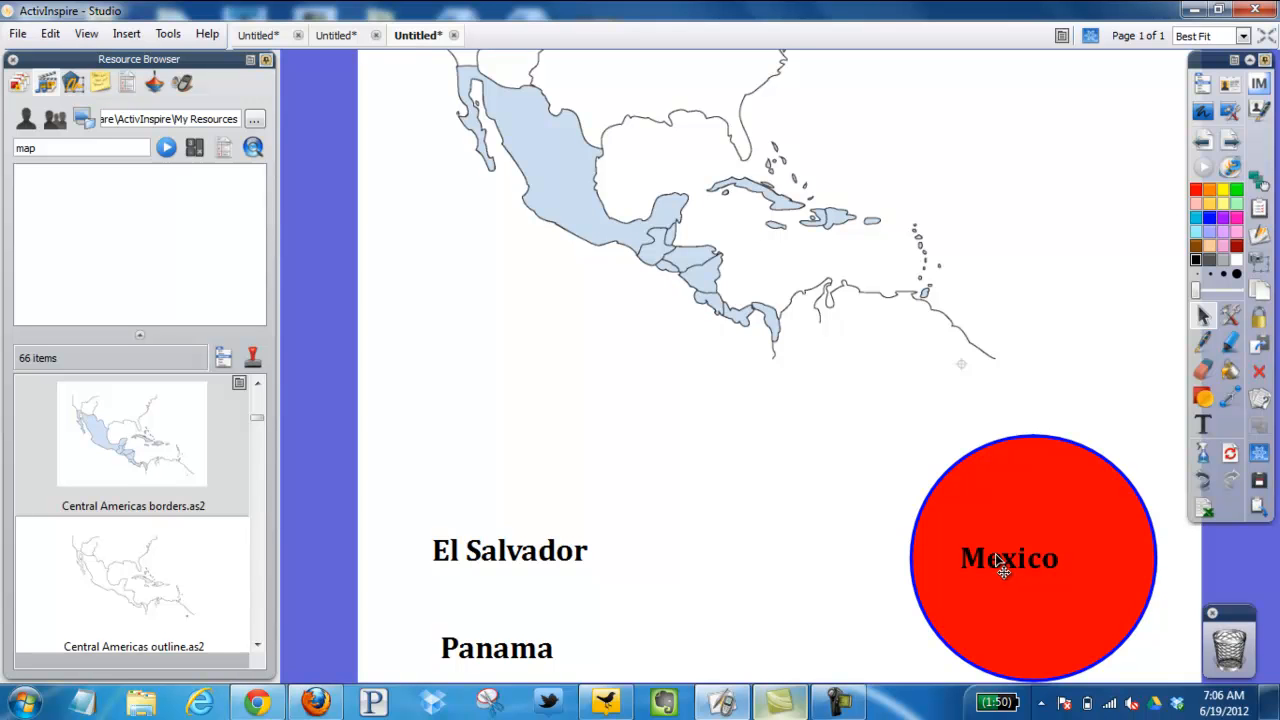
left_click_drag(995, 555, 889, 588)
right_click(879, 579)
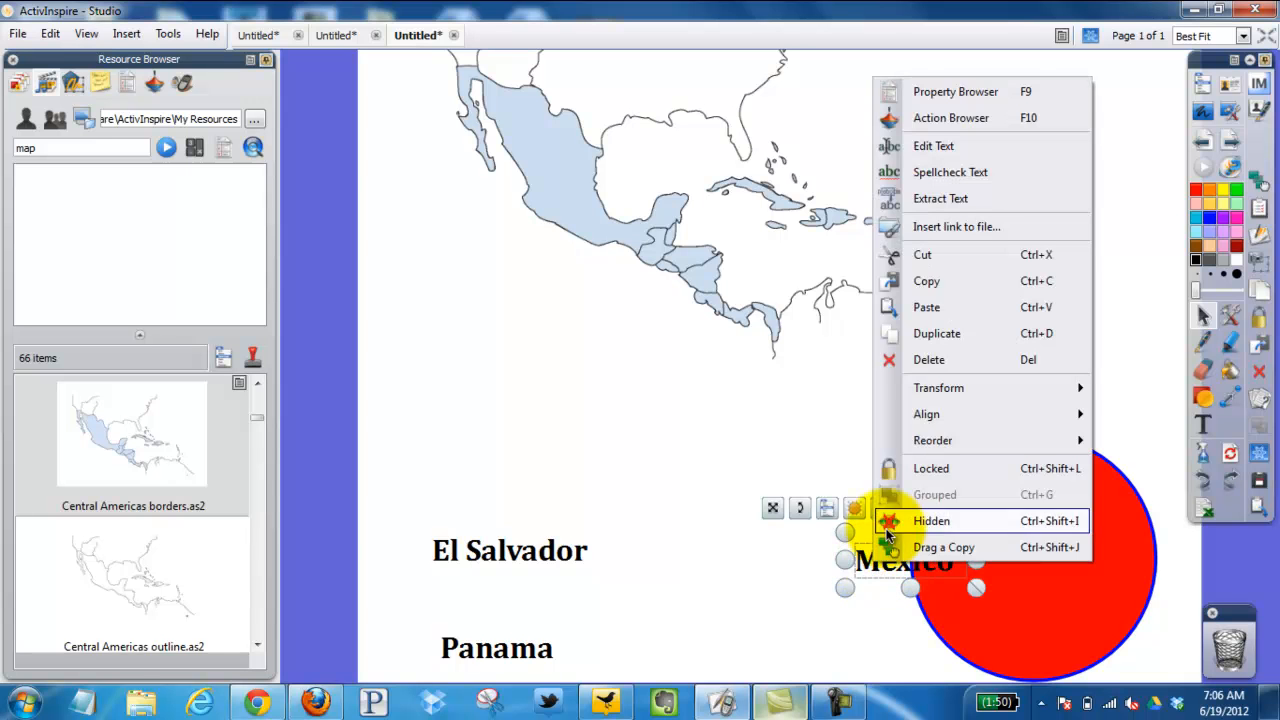
mouse_move(932, 423)
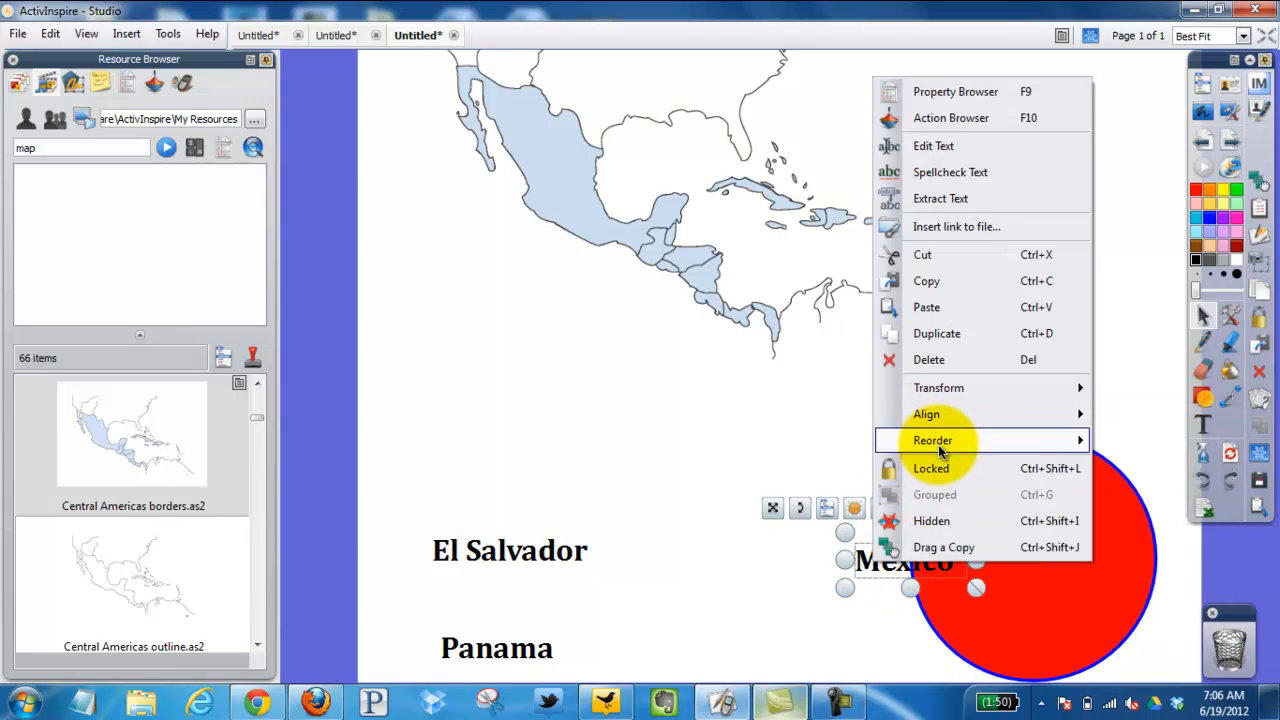
mouse_move(940, 452)
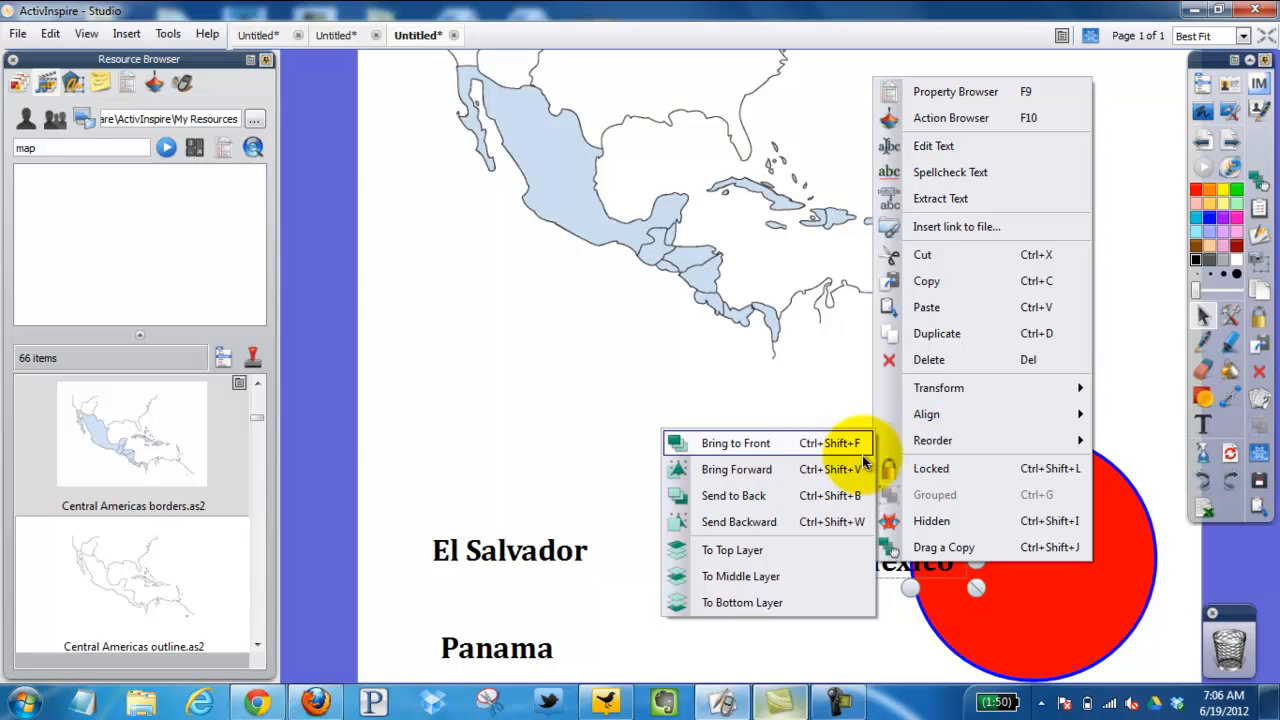
left_click(782, 523)
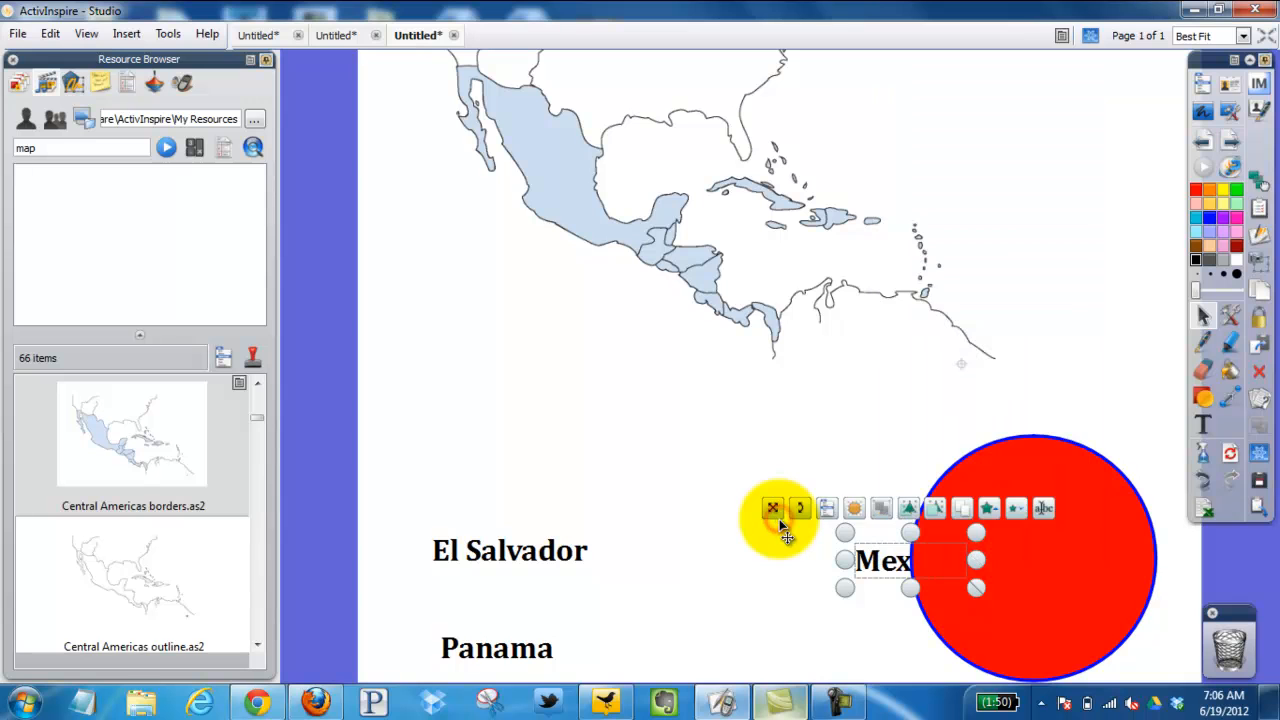
left_click_drag(782, 512, 682, 465)
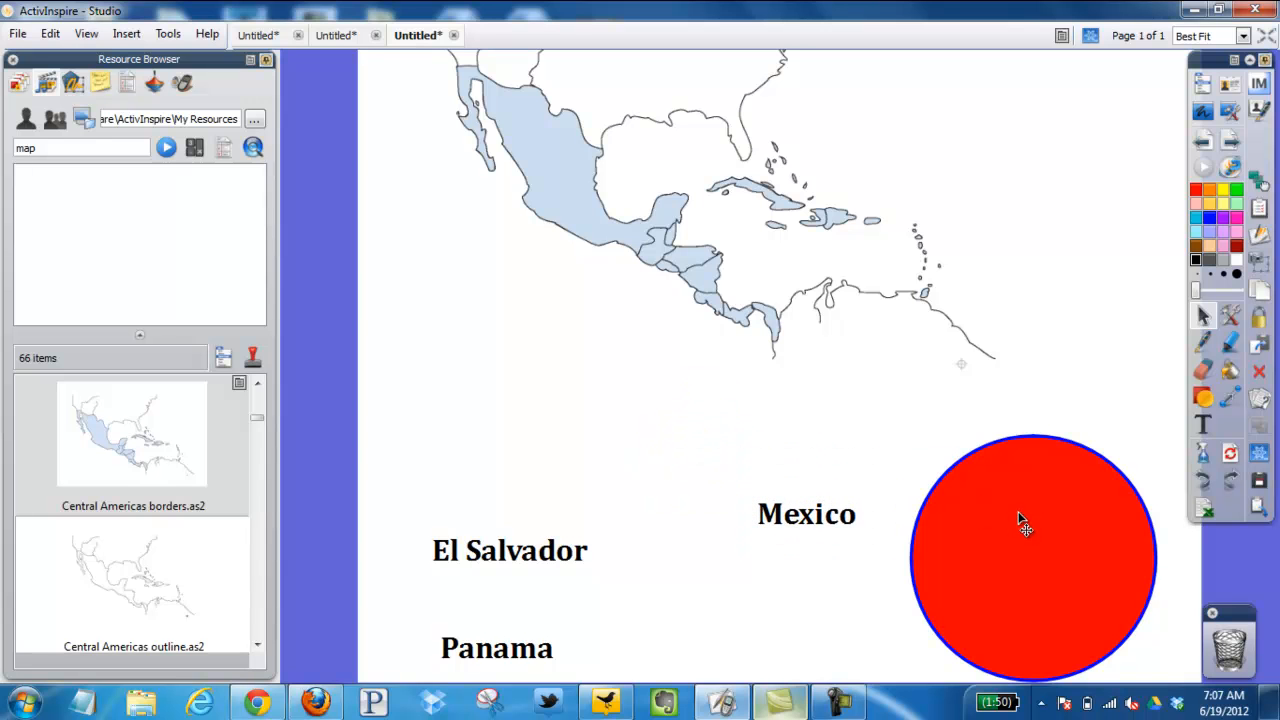
Lock the red circle in place and move the Mexico label behind it.
left_click(1023, 520)
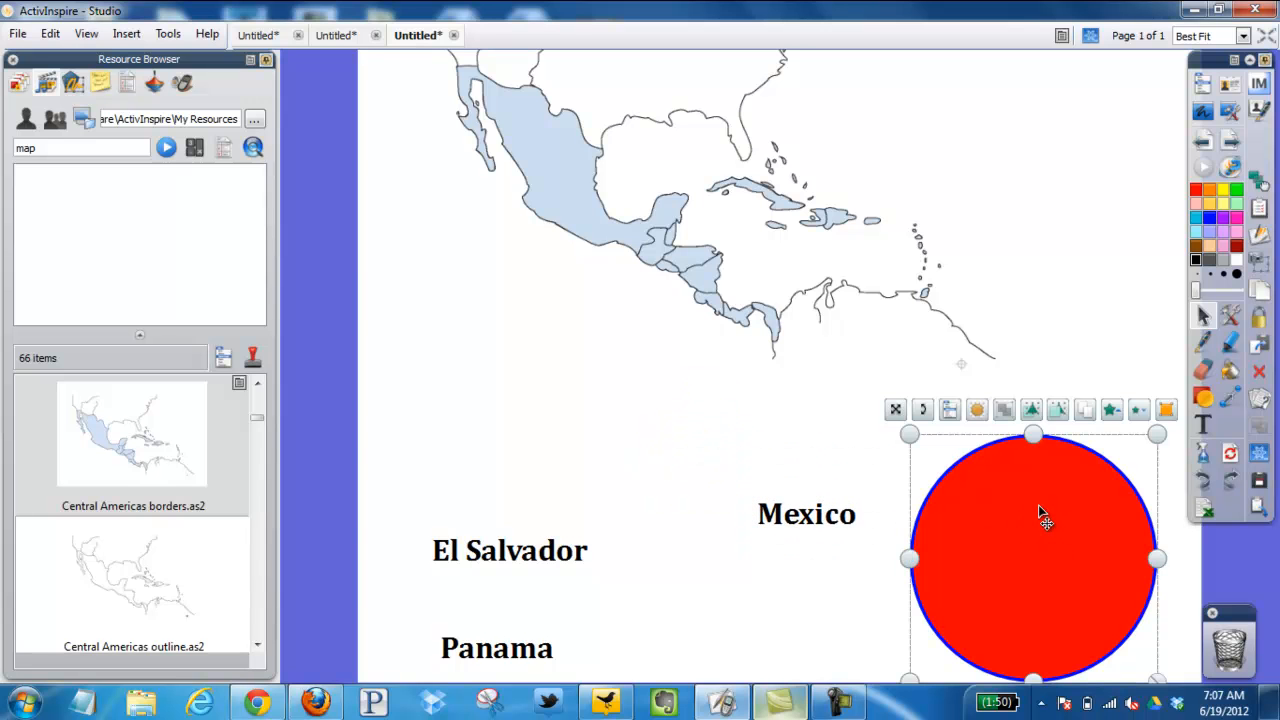
right_click(1040, 514)
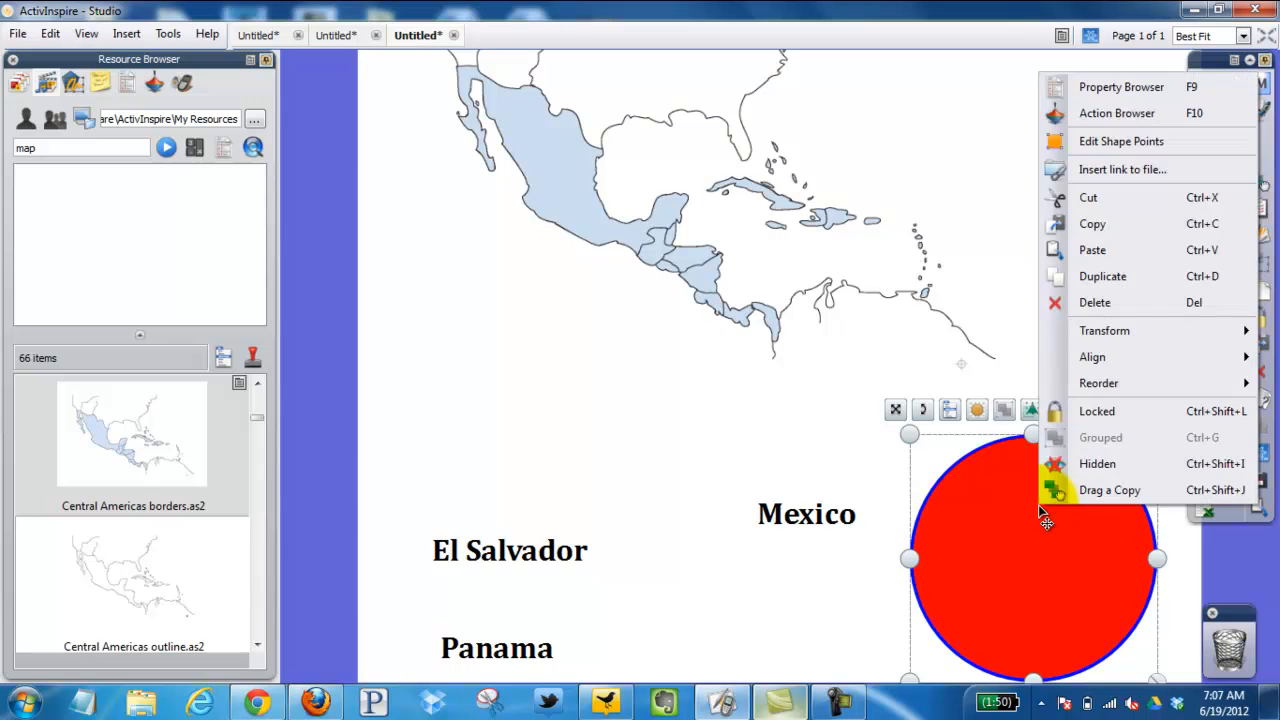
left_click(1081, 414)
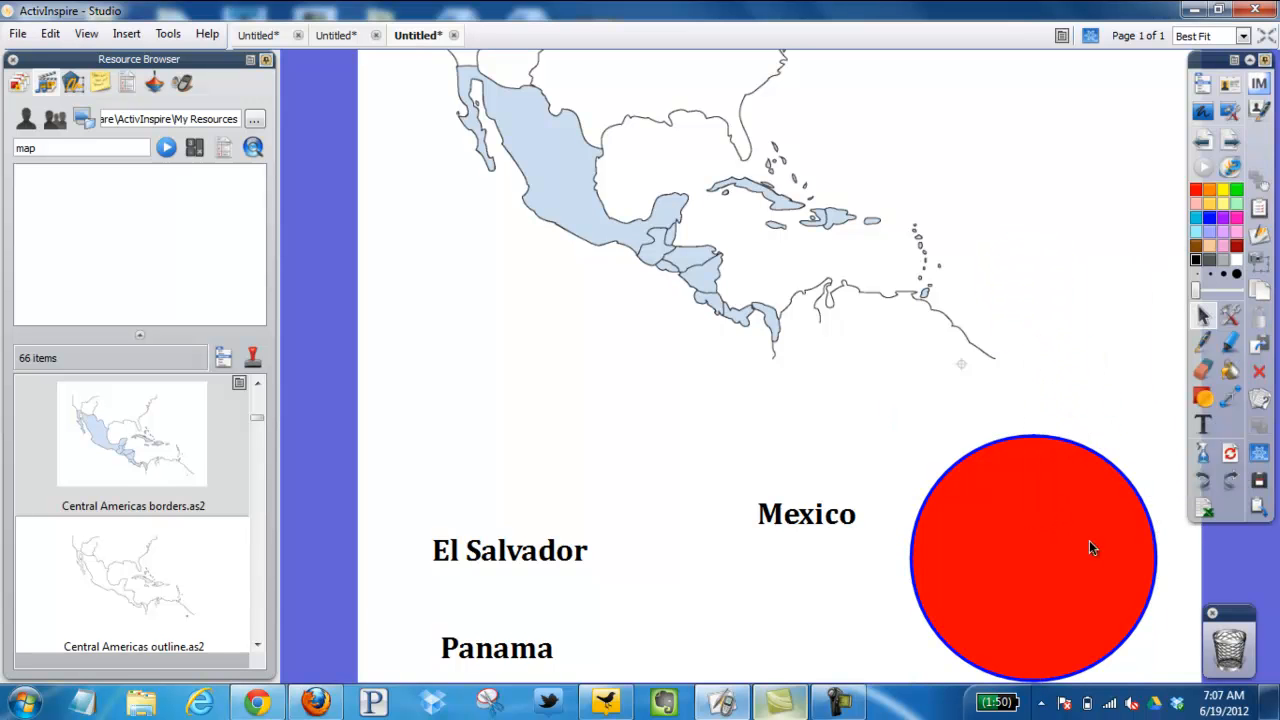
left_click_drag(818, 522, 1036, 565)
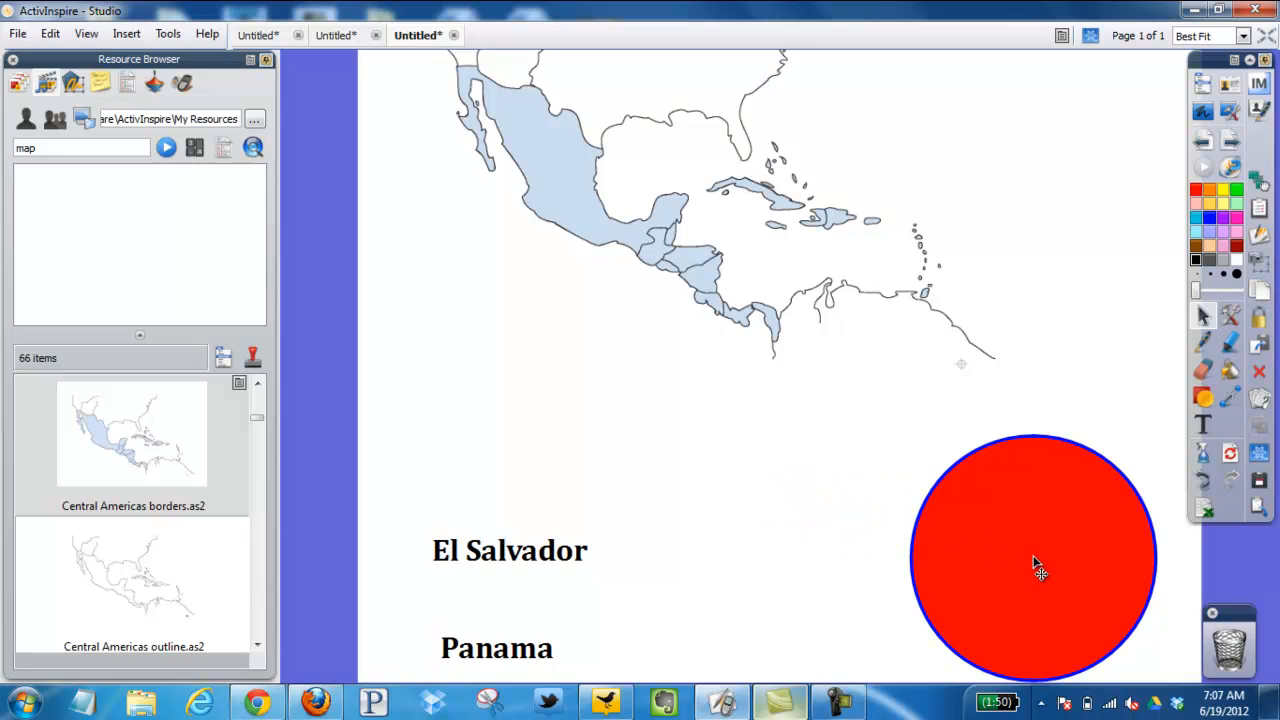
Send the El Salvador label backward and move it behind the red circle.
right_click(549, 567)
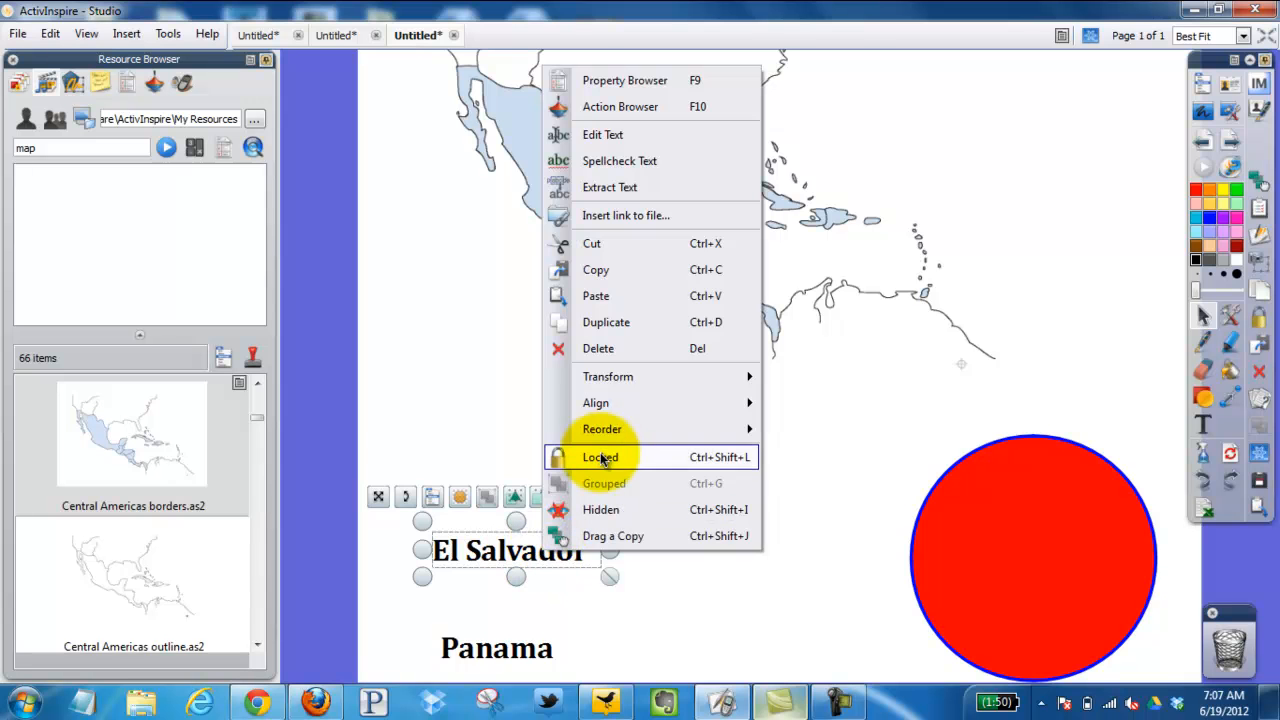
mouse_move(609, 429)
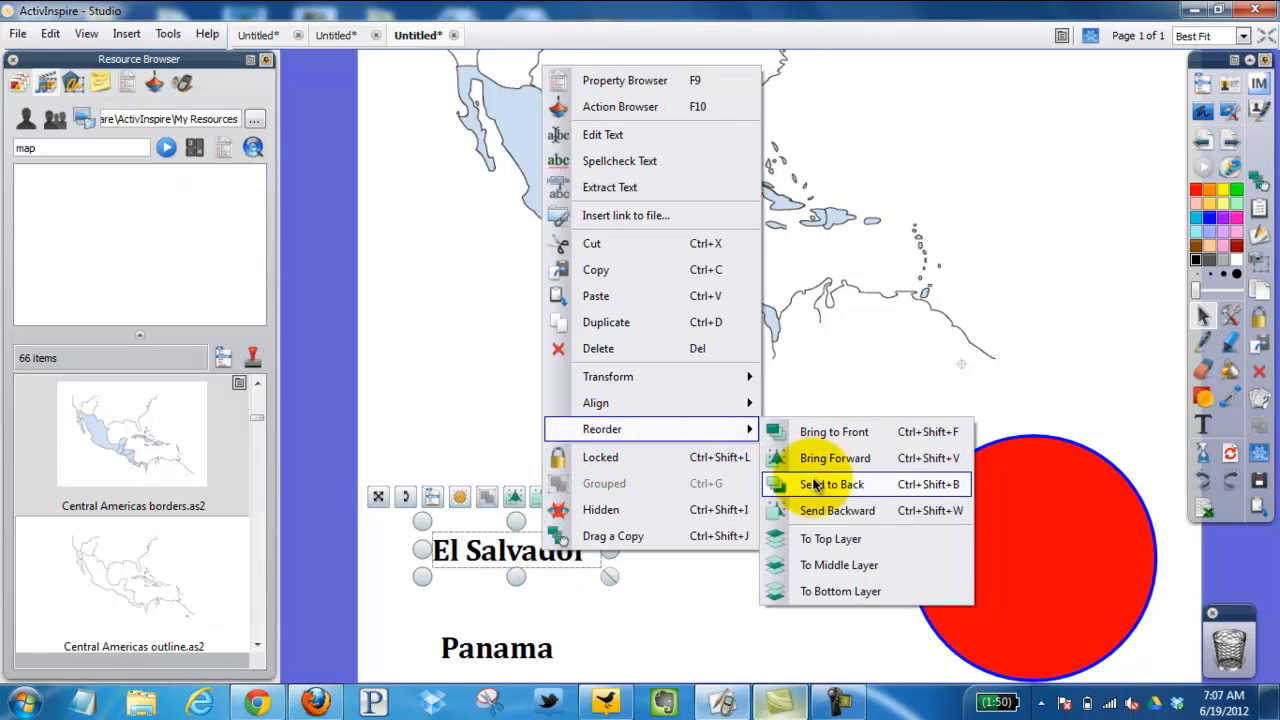
left_click(844, 511)
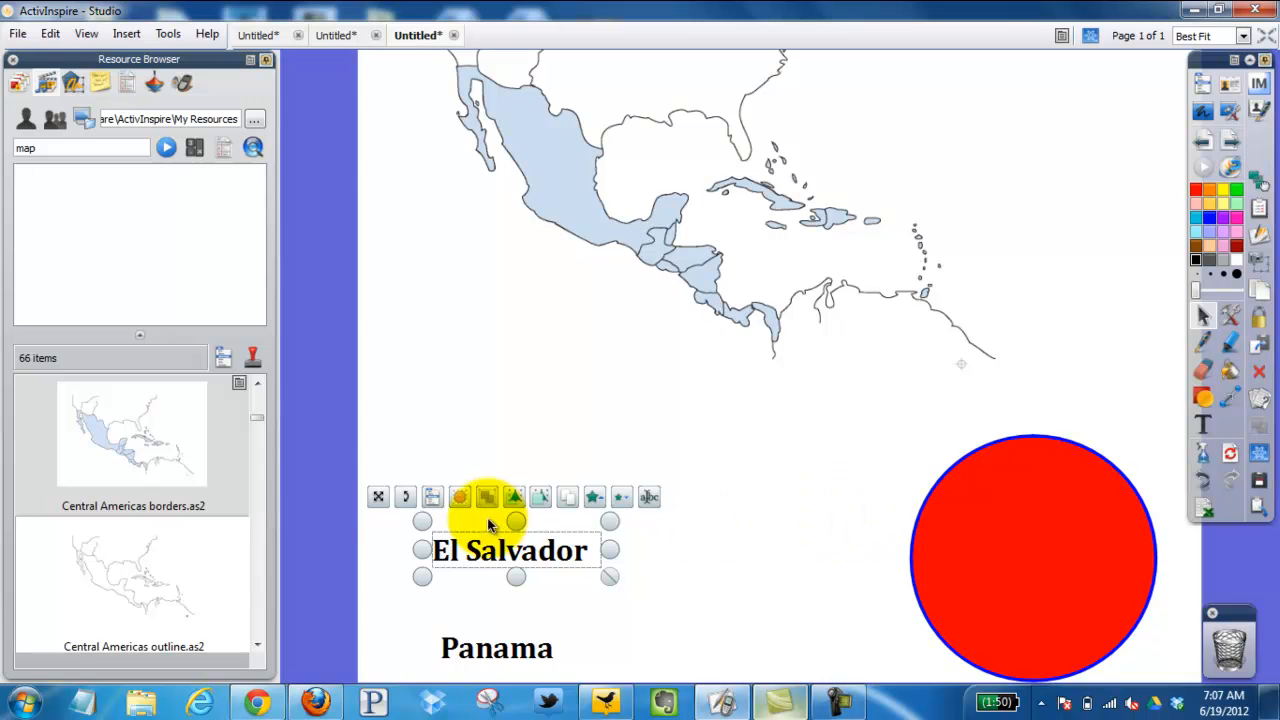
left_click_drag(382, 496, 946, 507)
Send the Panama label backward and hide it behind the red circle.
left_click(537, 650)
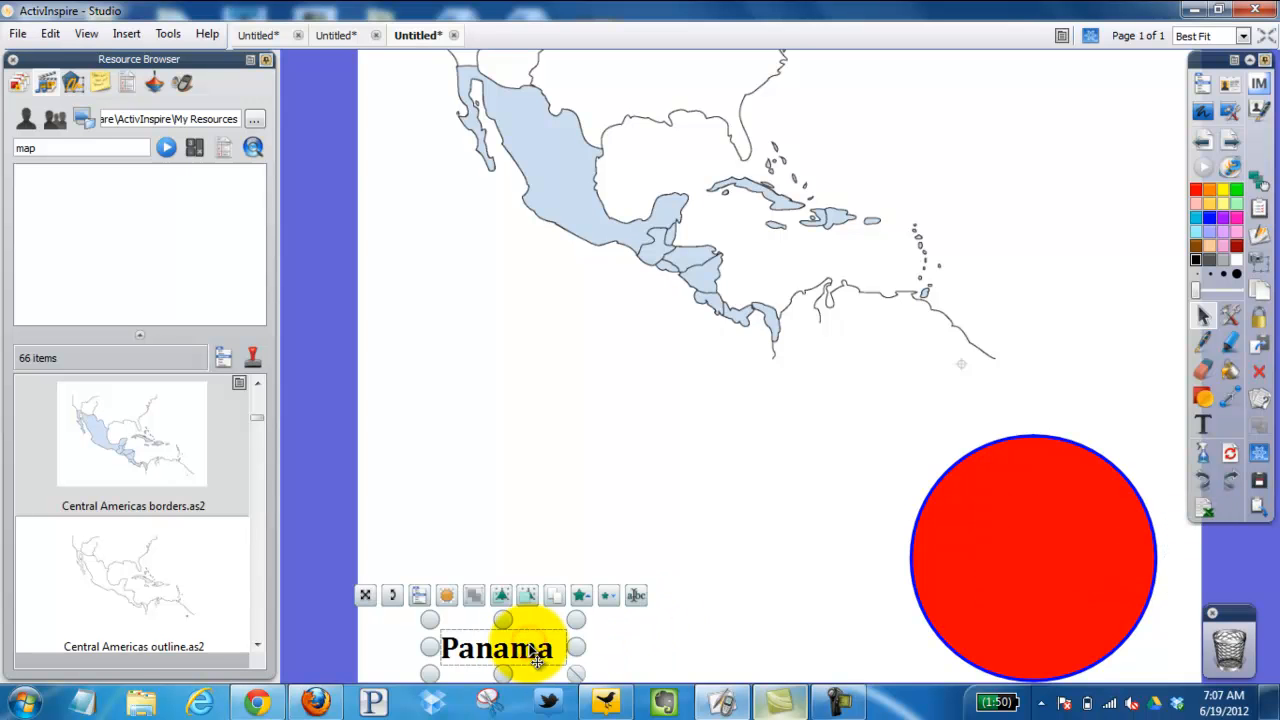
right_click(525, 638)
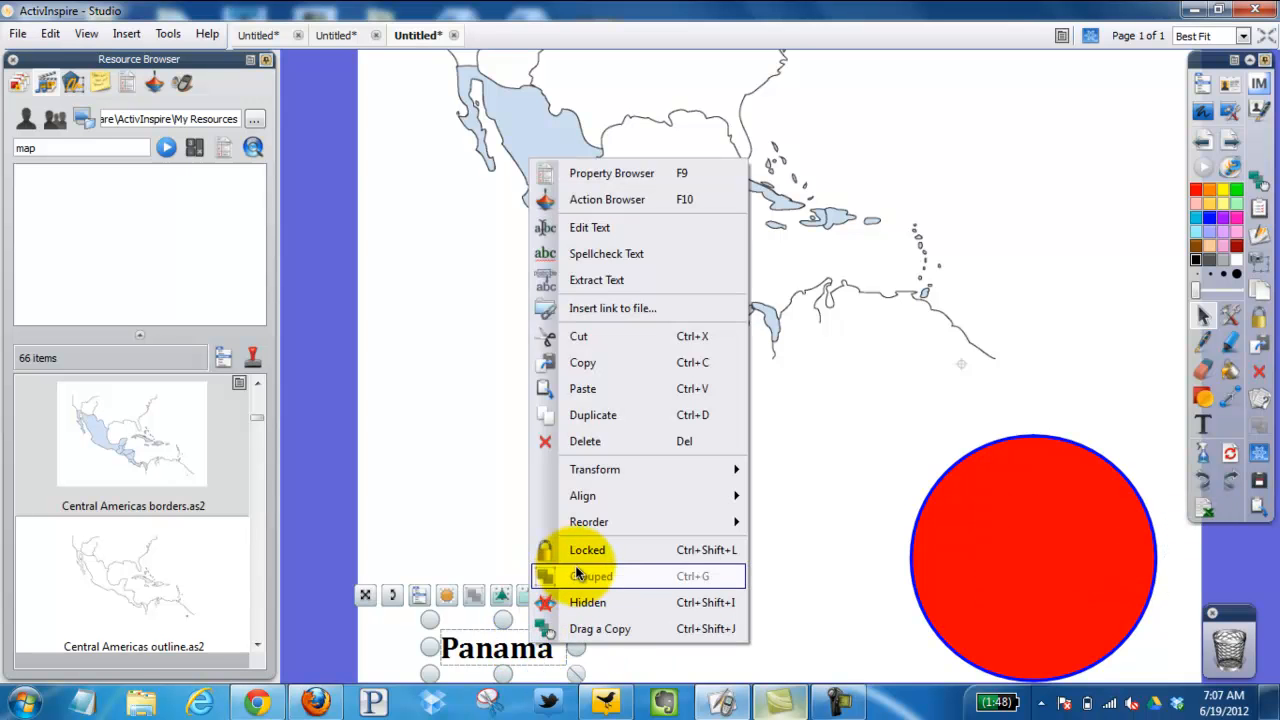
mouse_move(608, 523)
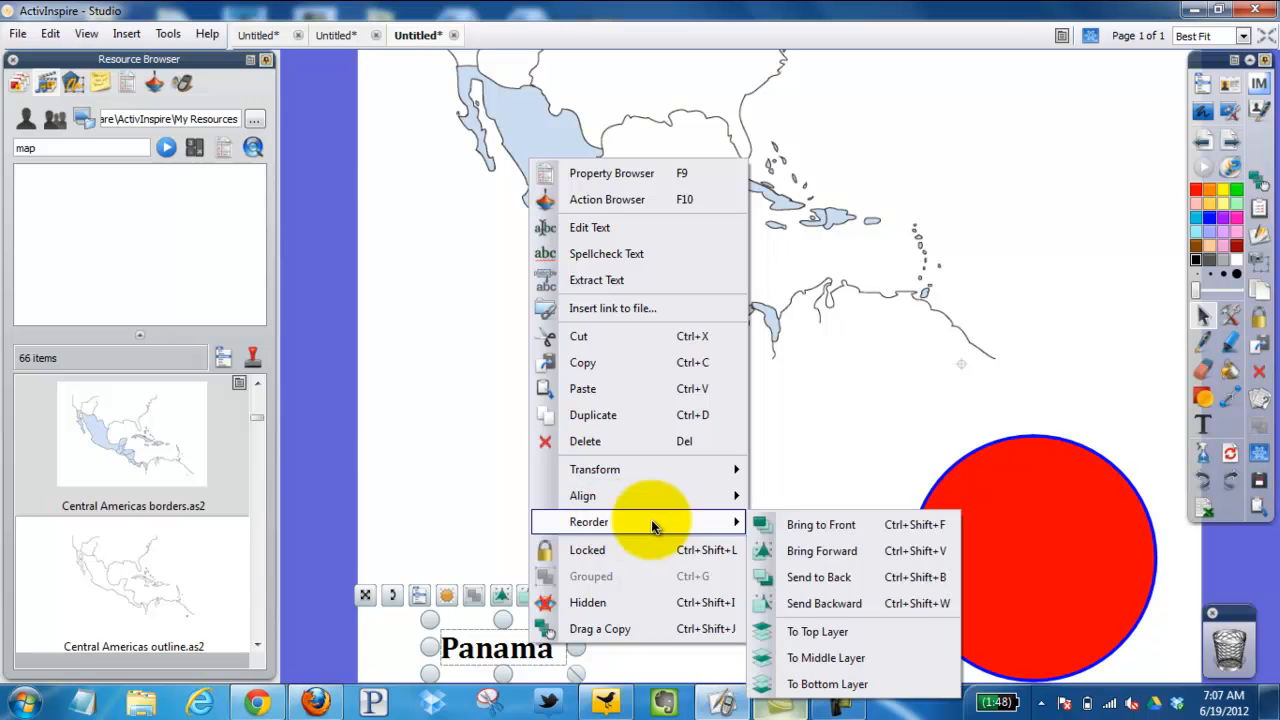
left_click(806, 600)
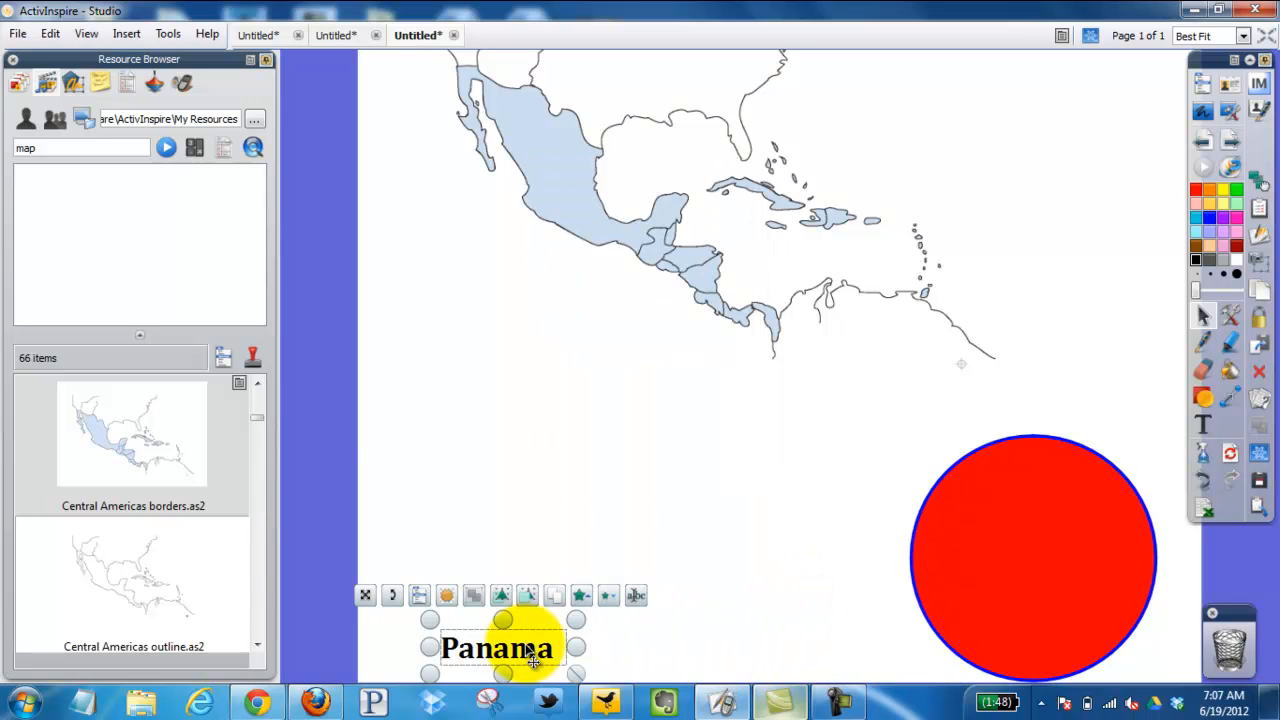
left_click_drag(529, 643, 1014, 586)
left_click(1054, 553)
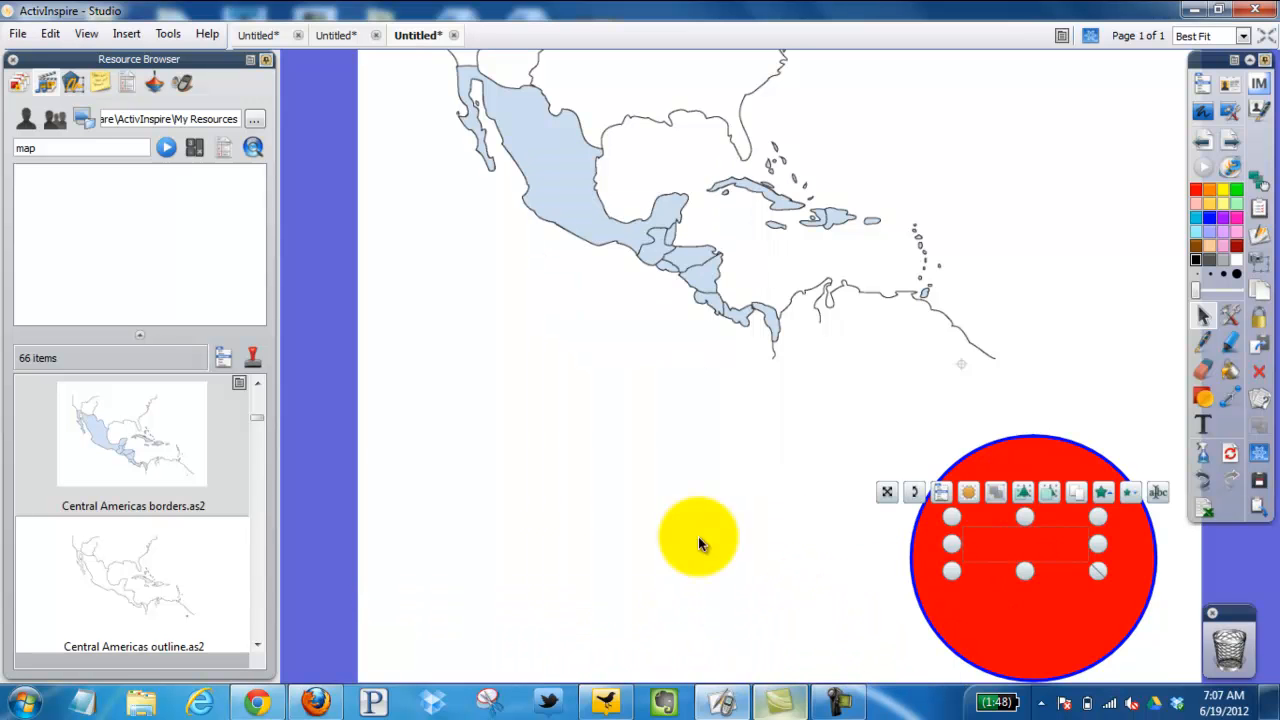
Pull the El Salvador and Panama labels out from behind the circle and place them over Central America on the map.
left_click(496, 524)
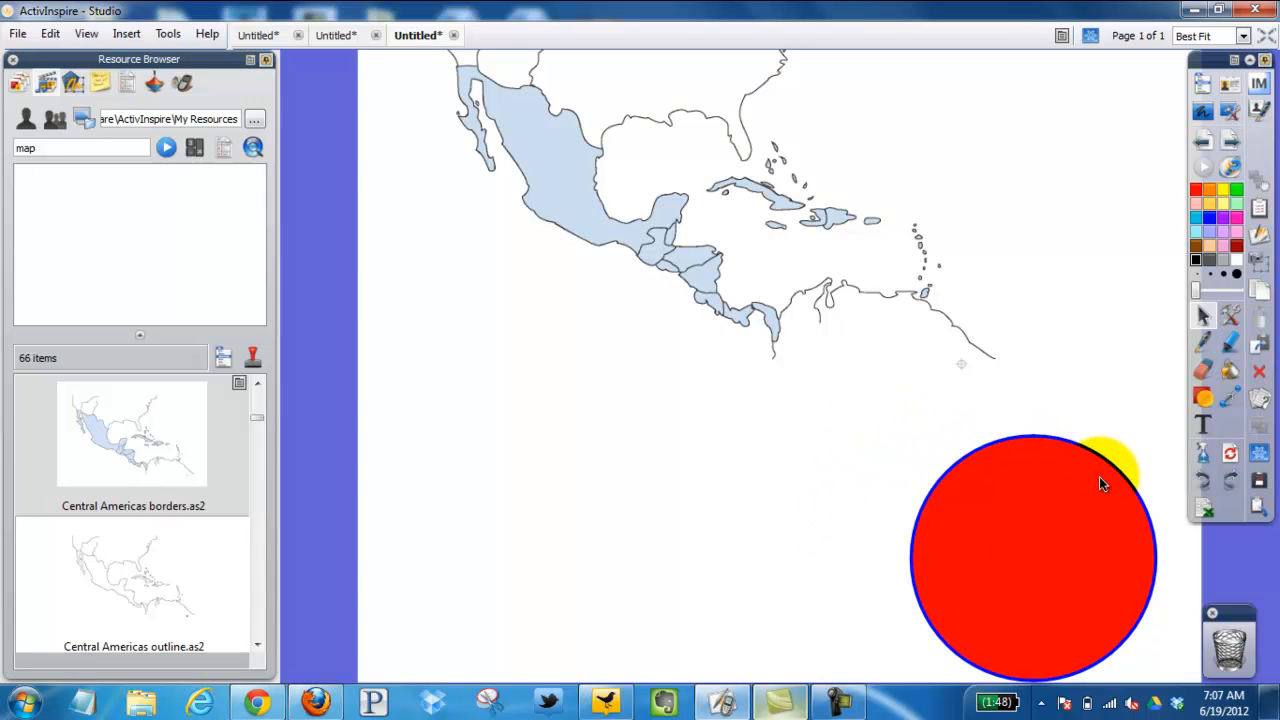
left_click(1091, 549)
left_click_drag(1091, 547, 776, 266)
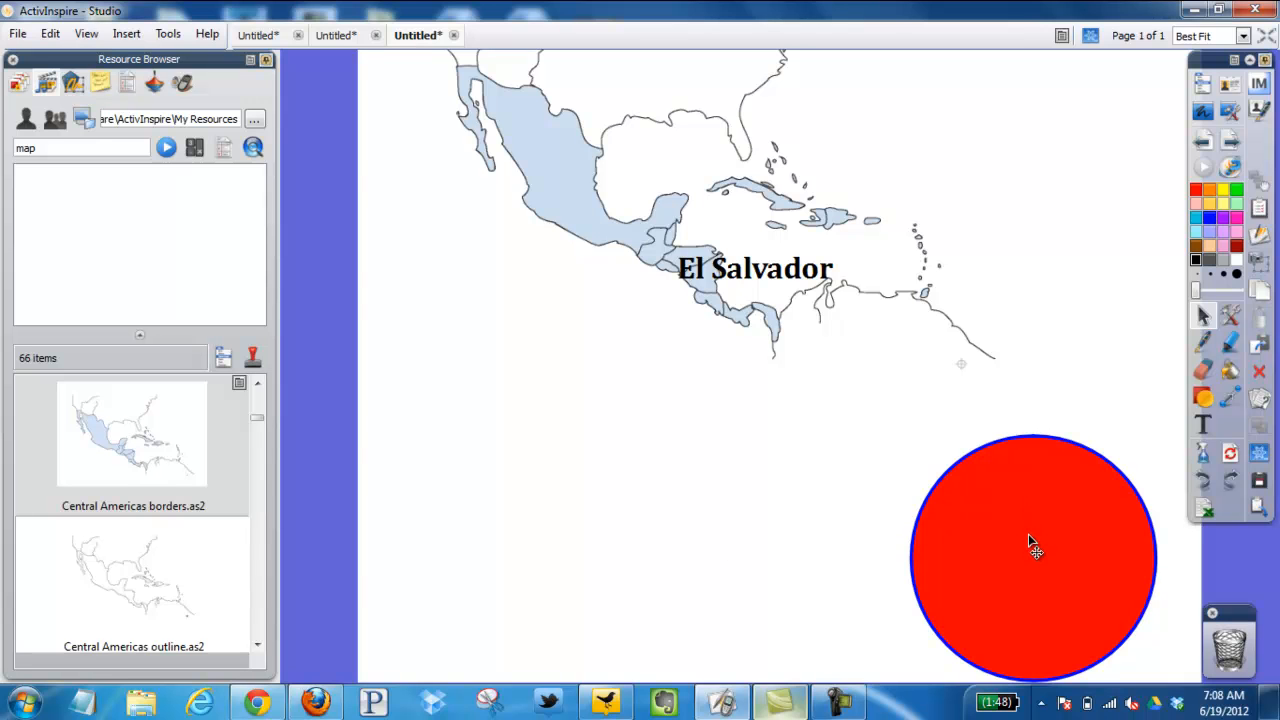
left_click_drag(1030, 545, 750, 339)
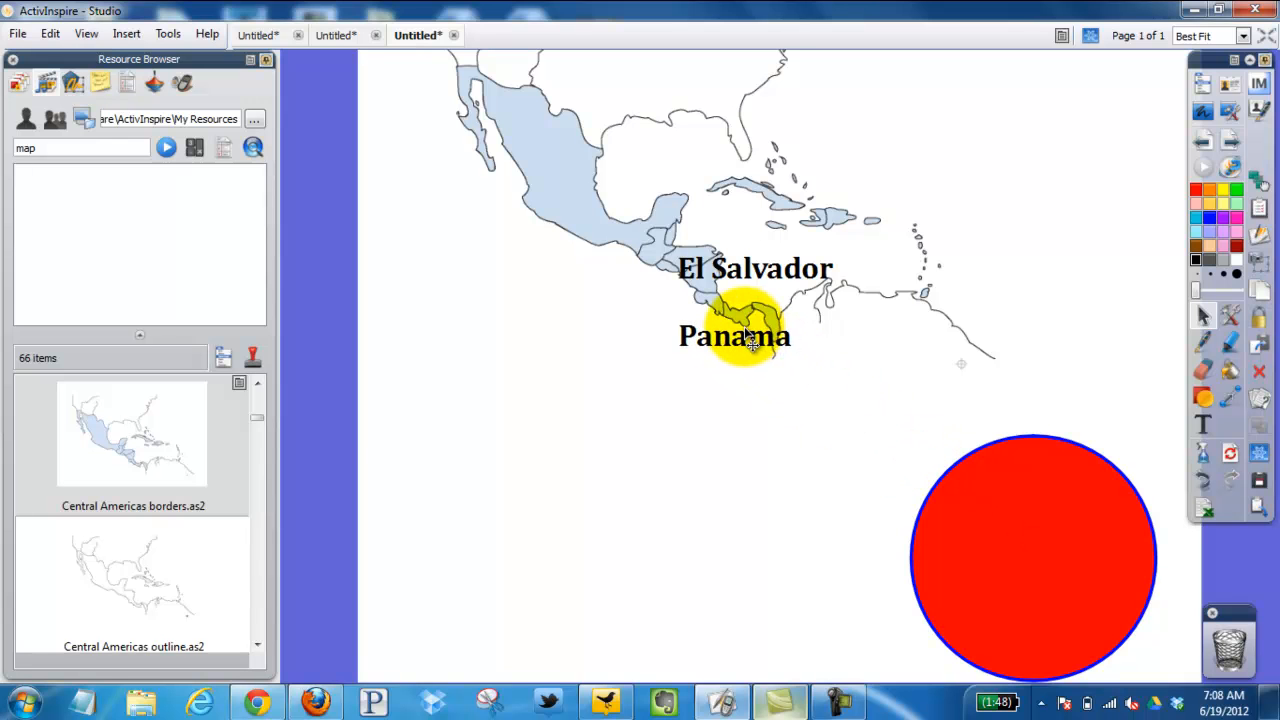